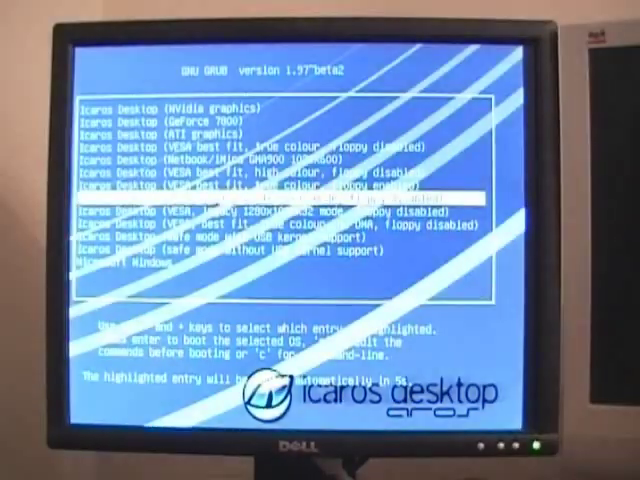
# Step: Highlight the Microsoft Windows entry in the GRUB boot menu
pyautogui.press('Down')
pyautogui.press('Down')
pyautogui.press('Down')
pyautogui.press('Down')
pyautogui.press('Down')
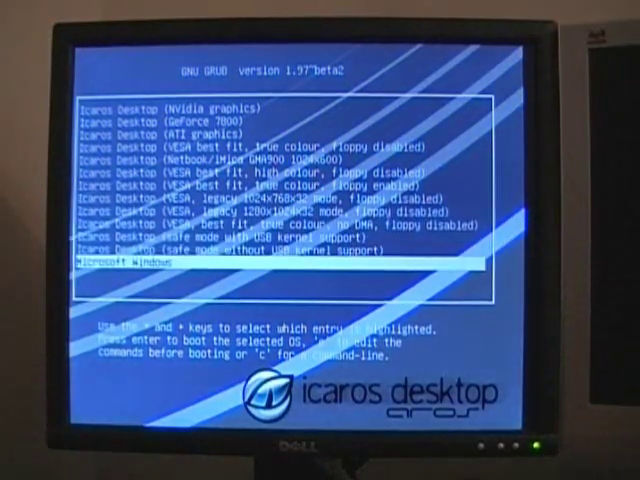